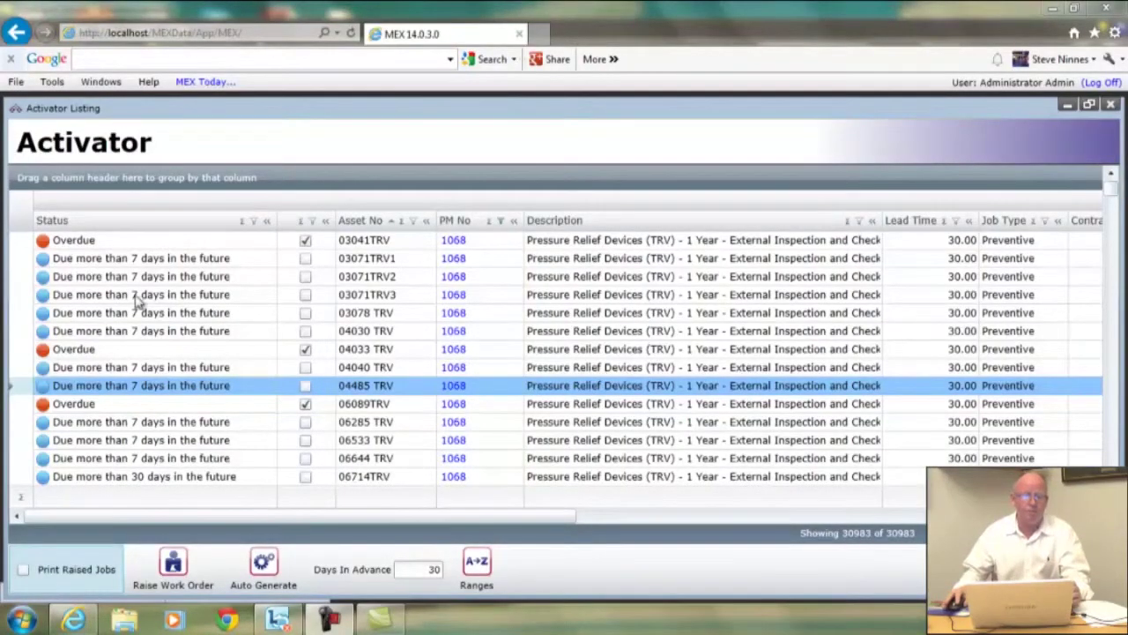
{"action": "left_click", "coordinate": [101, 243]}
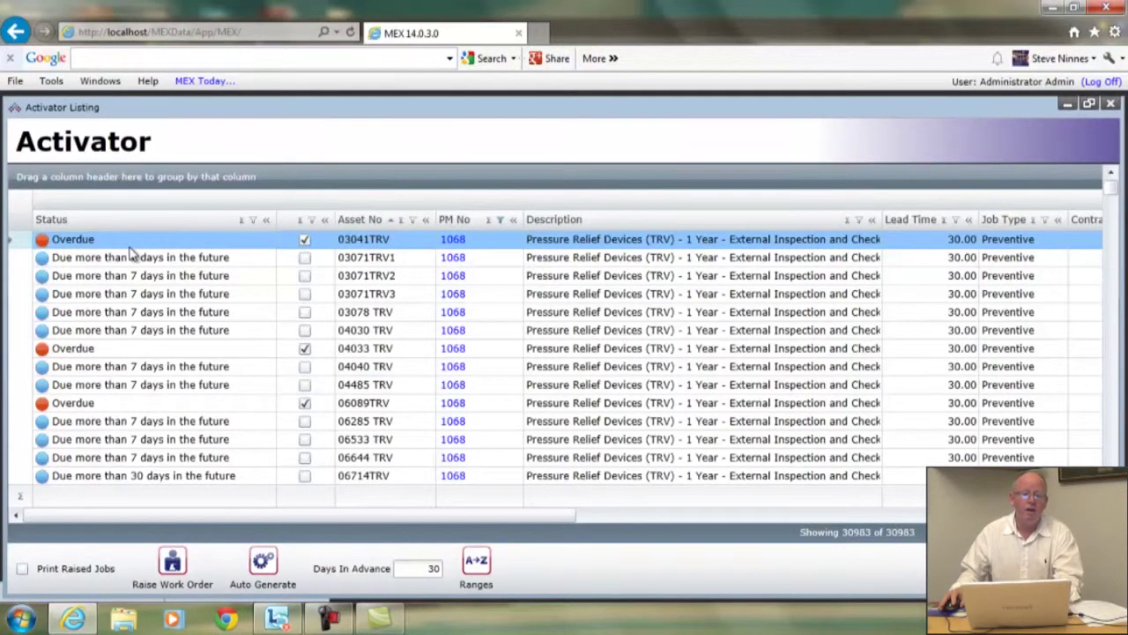
{"action": "left_click", "coordinate": [103, 317]}
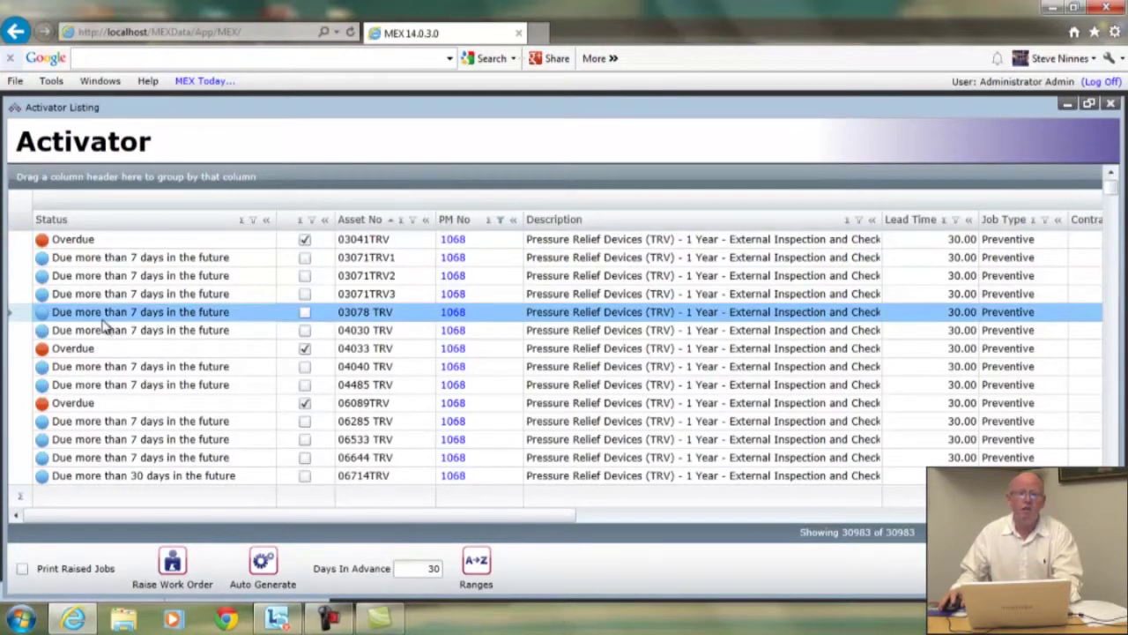
{"action": "left_click", "coordinate": [97, 242]}
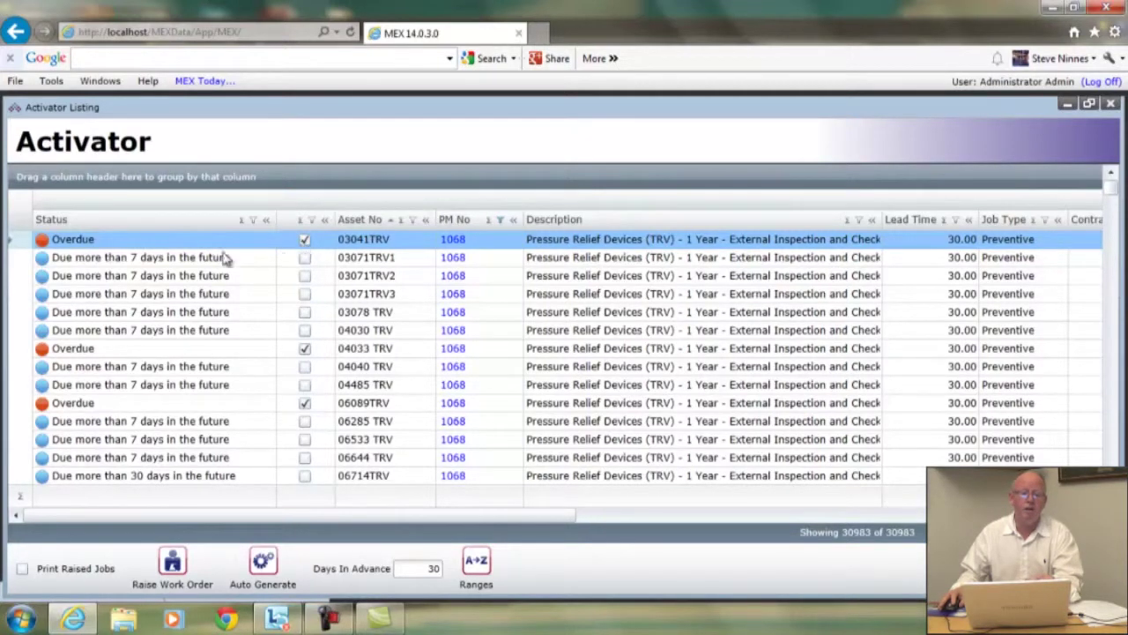
{"action": "left_click", "coordinate": [119, 276]}
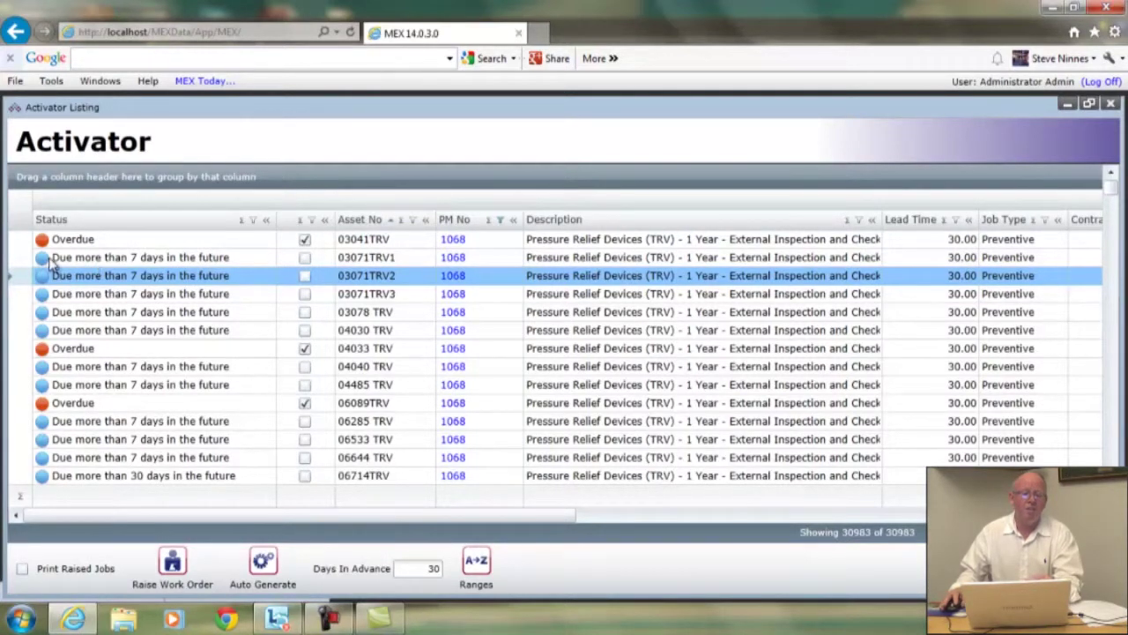
{"action": "left_click", "coordinate": [122, 257]}
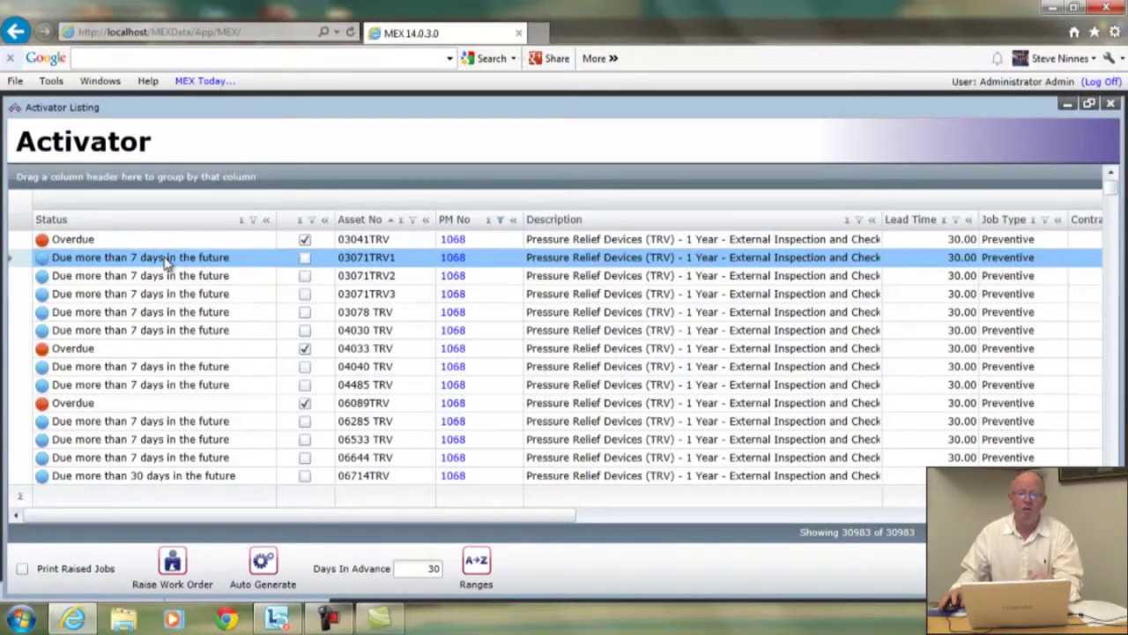
Select the 100T LSV job with no Last Done Date, then the 2112 job due within 30 days.
{"action": "scroll", "coordinate": [115, 354], "scroll_direction": "down", "scroll_amount": 1}
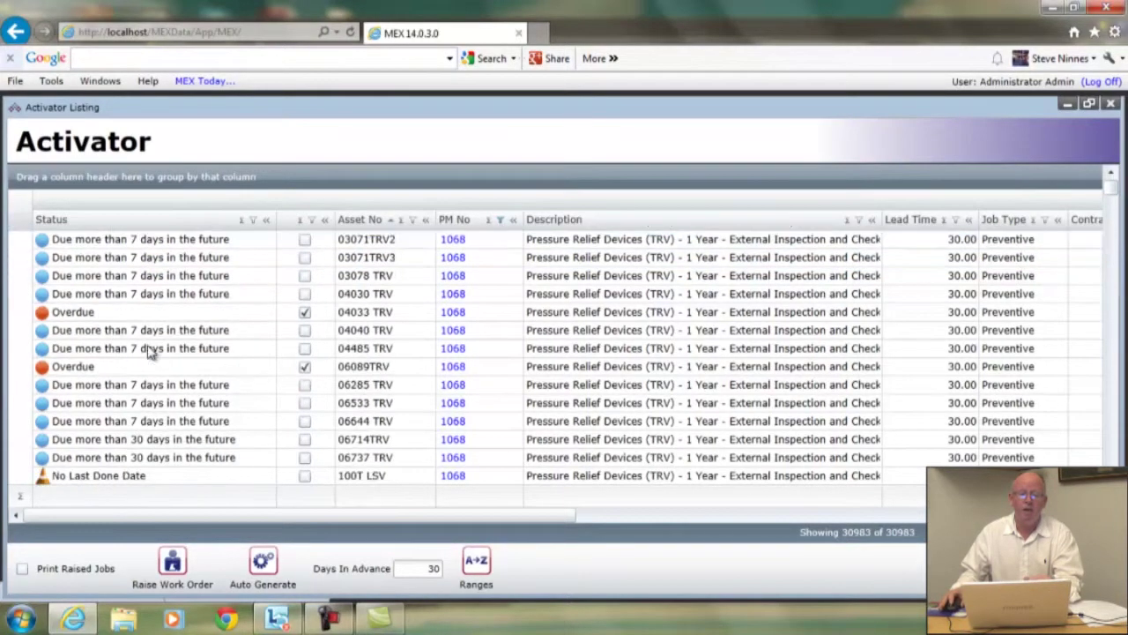
{"action": "scroll", "coordinate": [150, 351], "scroll_direction": "down", "scroll_amount": 3}
{"action": "left_click", "coordinate": [115, 388]}
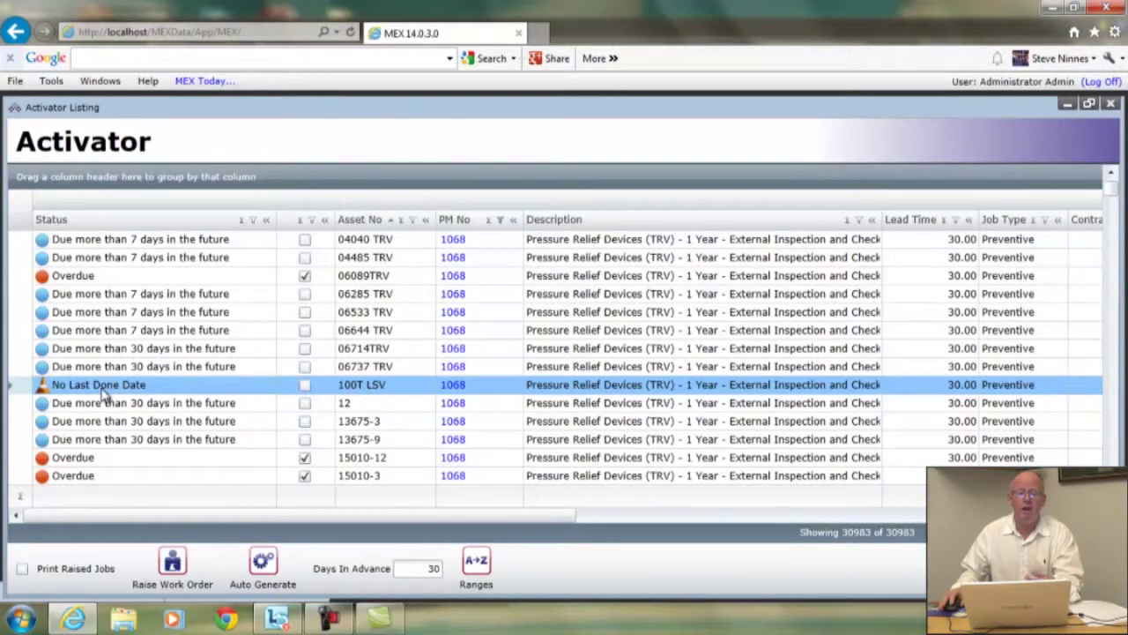
{"action": "scroll", "coordinate": [104, 394], "scroll_direction": "down", "scroll_amount": 4}
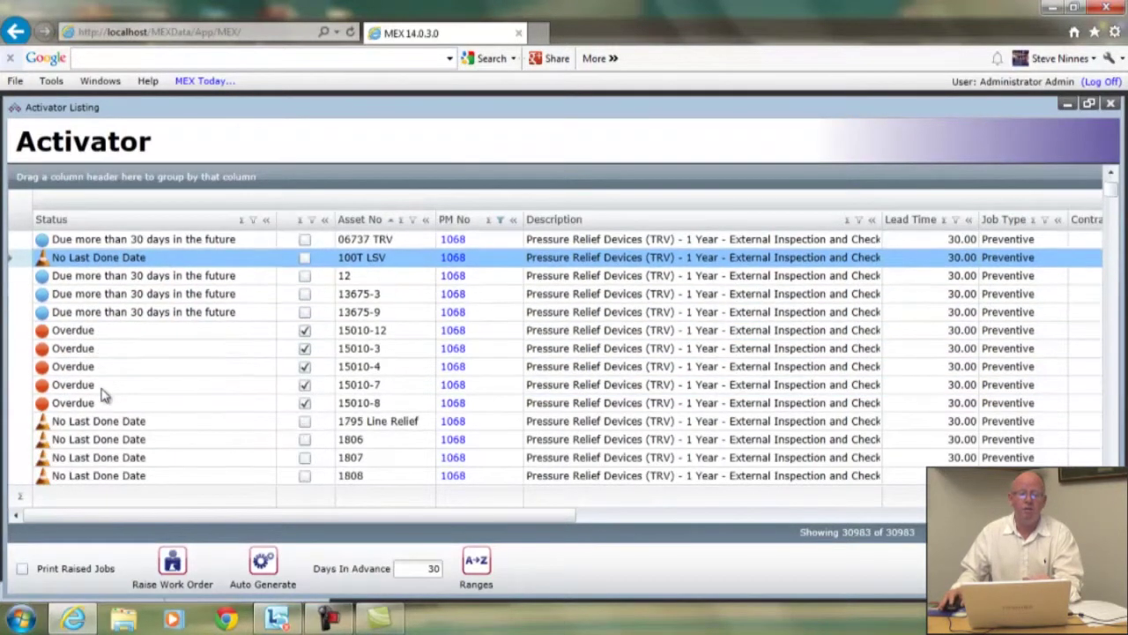
{"action": "scroll", "coordinate": [104, 394], "scroll_direction": "down", "scroll_amount": 2}
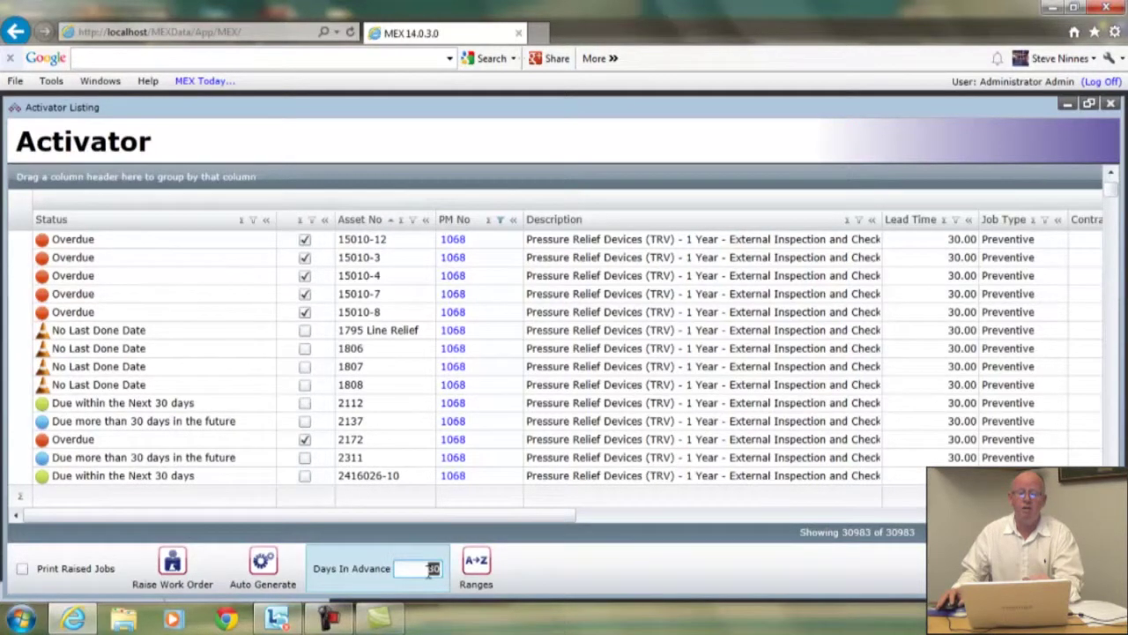
{"action": "left_click", "coordinate": [77, 404]}
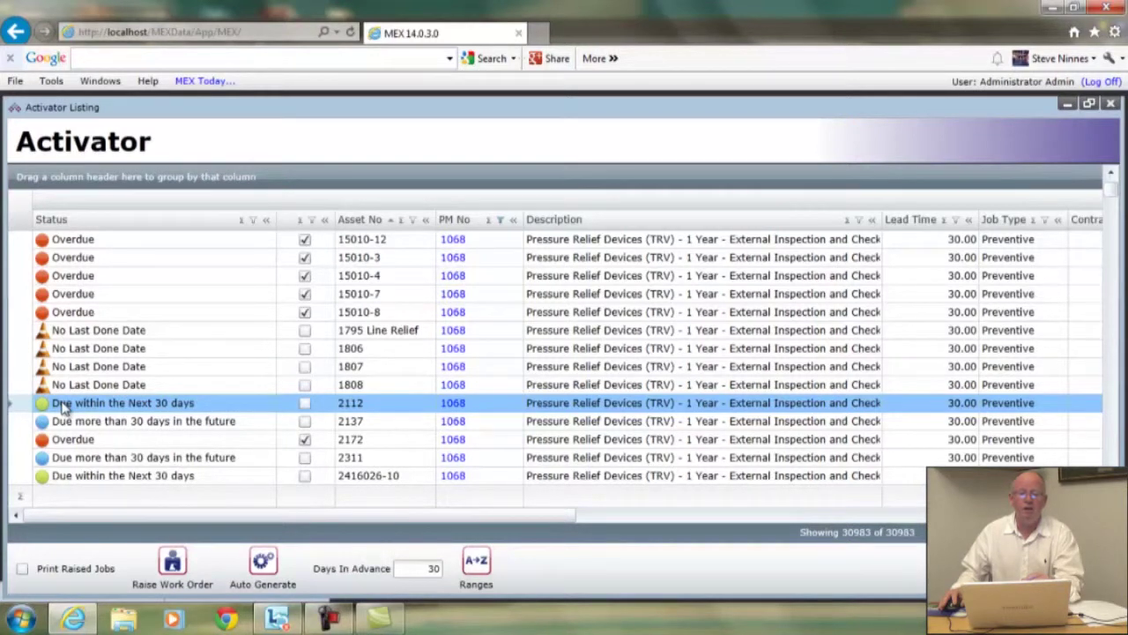
Scroll further down the listing and open the PM No column filter list.
{"action": "scroll", "coordinate": [115, 408], "scroll_direction": "up", "scroll_amount": 1}
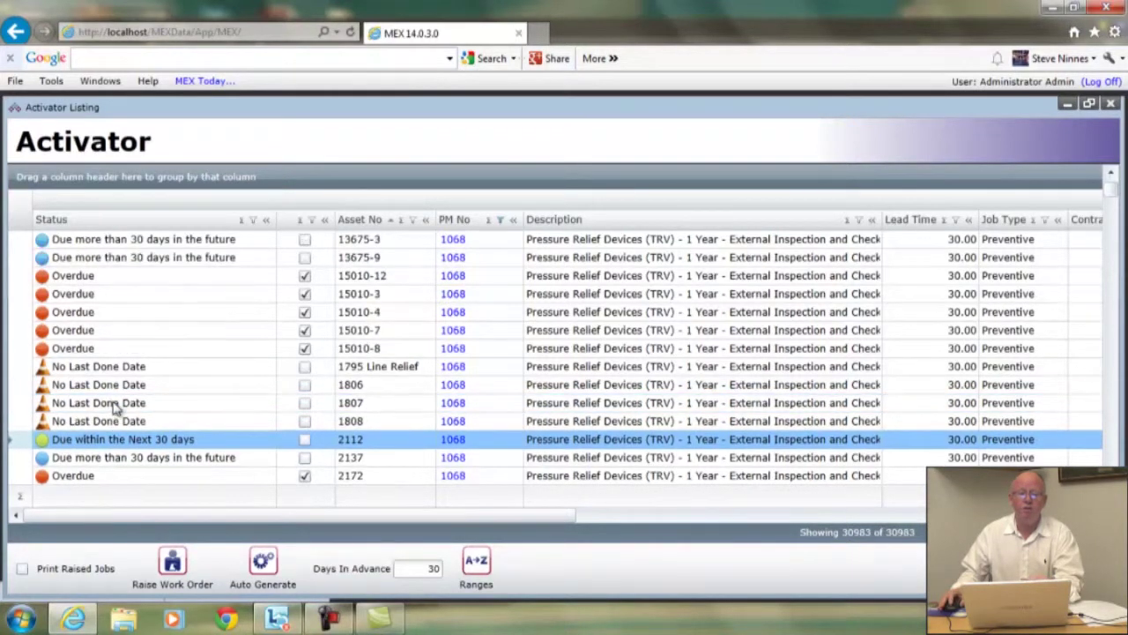
{"action": "scroll", "coordinate": [114, 407], "scroll_direction": "up", "scroll_amount": 4}
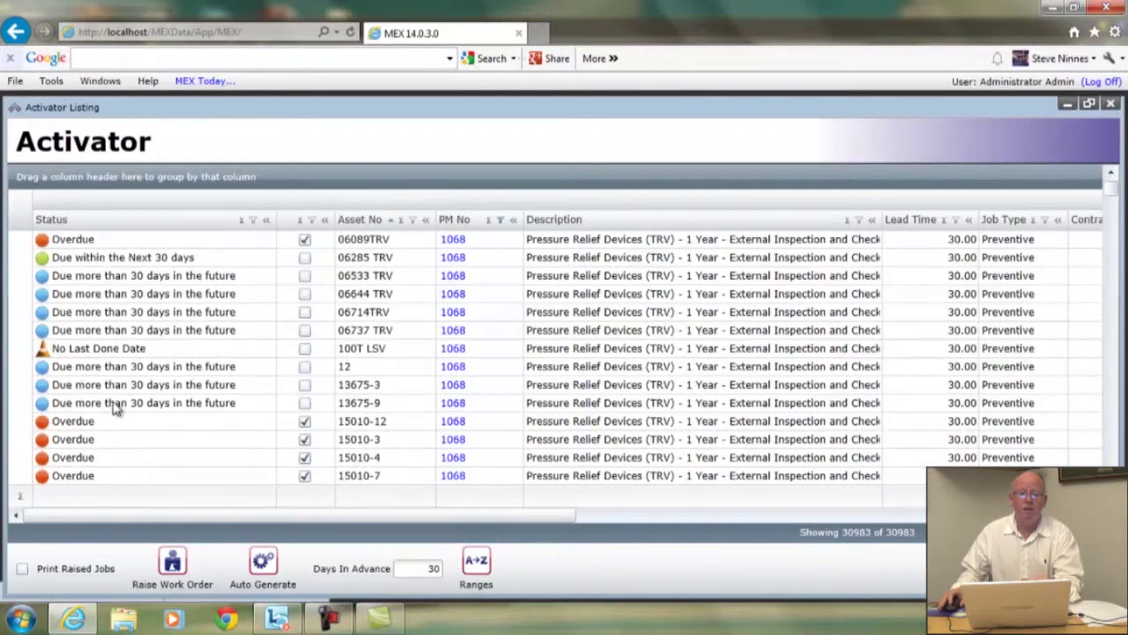
{"action": "scroll", "coordinate": [114, 407], "scroll_direction": "down", "scroll_amount": 4}
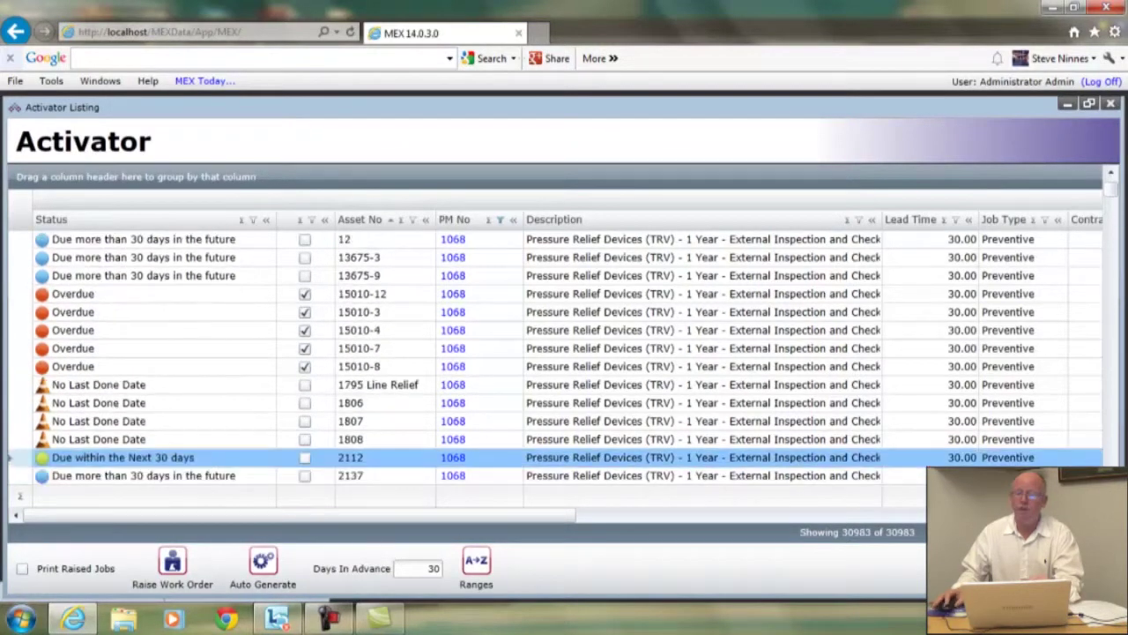
{"action": "scroll", "coordinate": [555, 357], "scroll_direction": "down", "scroll_amount": 6}
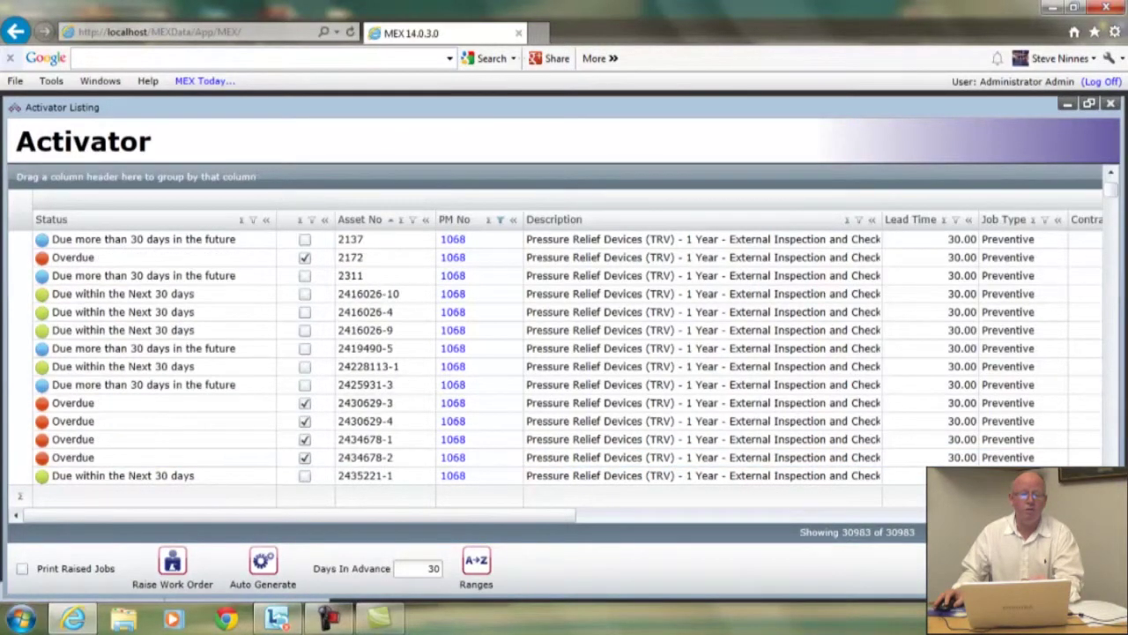
{"action": "scroll", "coordinate": [556, 357], "scroll_direction": "down", "scroll_amount": 6}
{"action": "scroll", "coordinate": [555, 357], "scroll_direction": "down", "scroll_amount": 20}
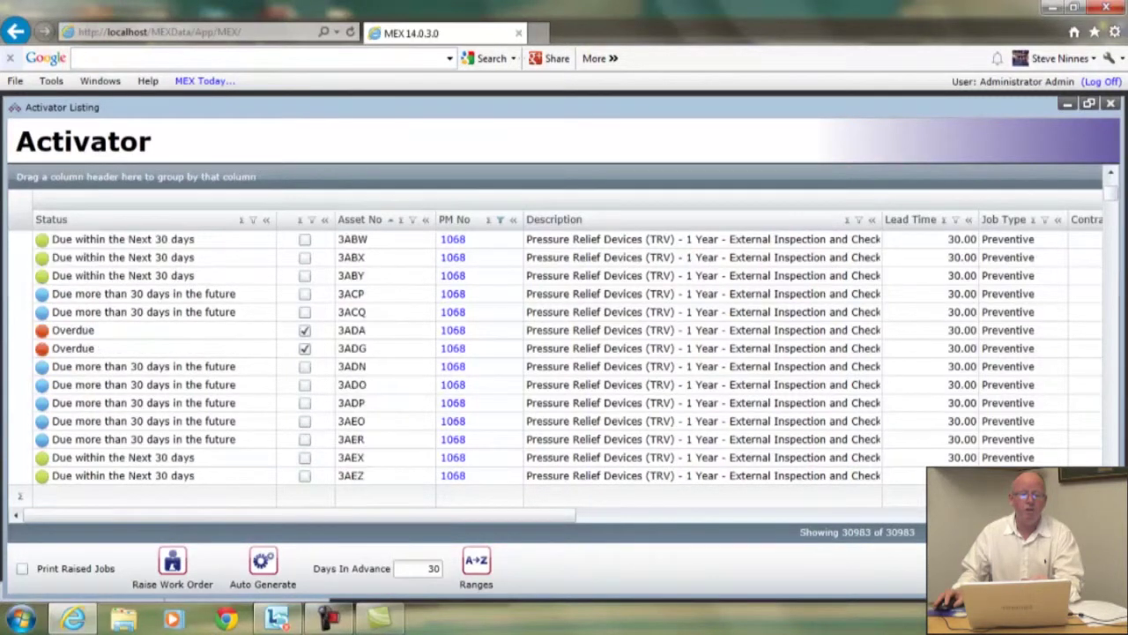
{"action": "scroll", "coordinate": [555, 357], "scroll_direction": "down", "scroll_amount": 20}
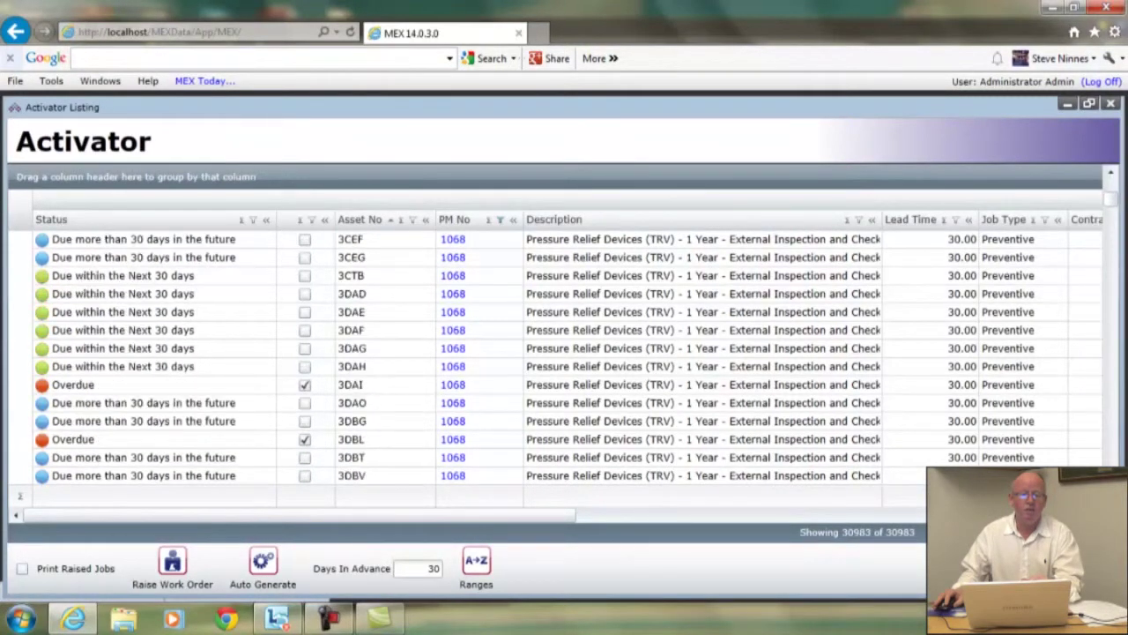
{"action": "scroll", "coordinate": [556, 357], "scroll_direction": "down", "scroll_amount": 20}
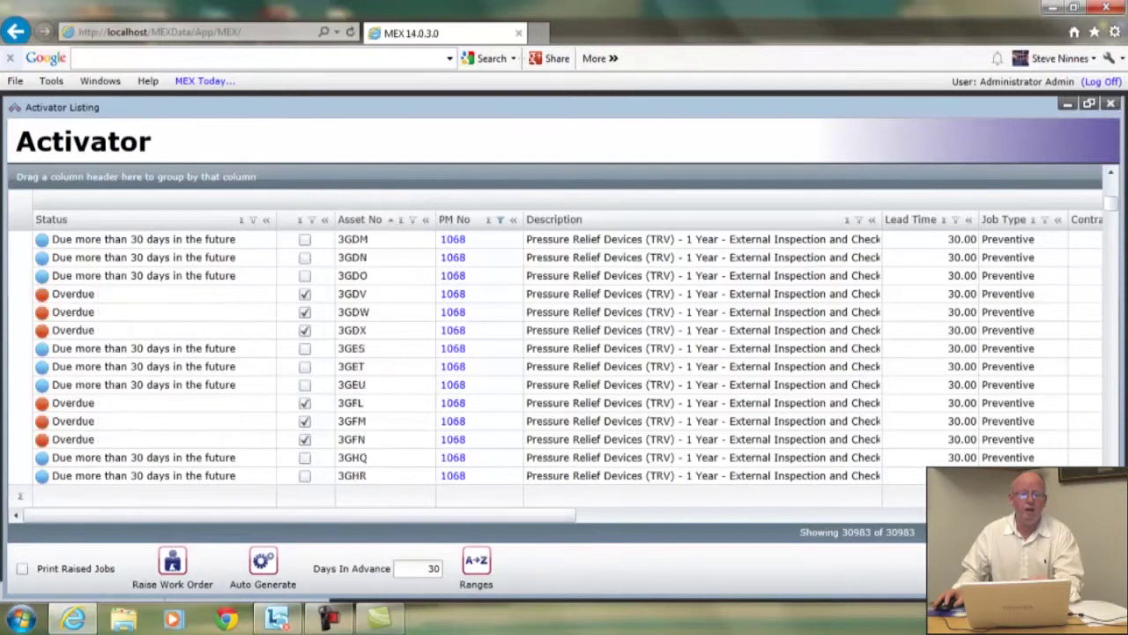
{"action": "scroll", "coordinate": [556, 357], "scroll_direction": "down", "scroll_amount": 18}
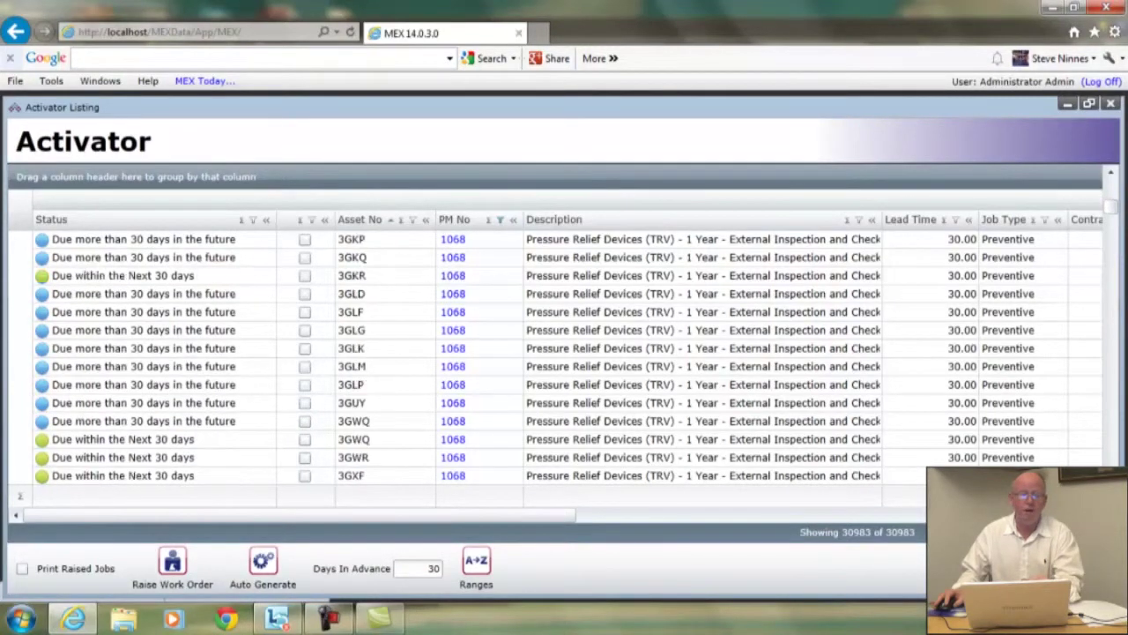
{"action": "scroll", "coordinate": [555, 357], "scroll_direction": "down", "scroll_amount": 18}
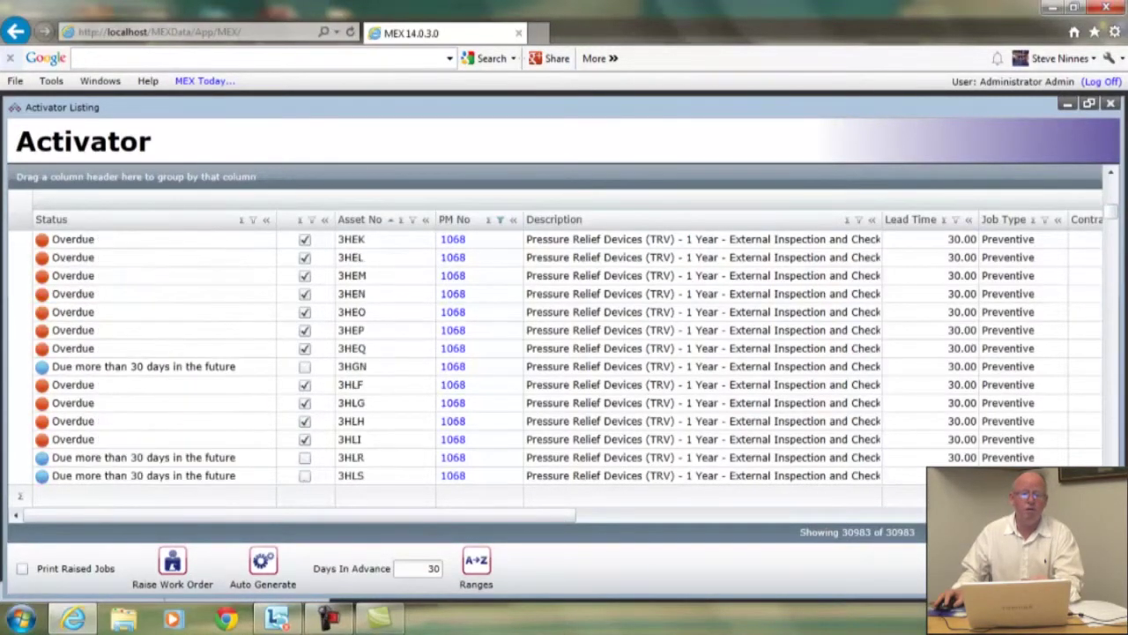
{"action": "left_click_drag", "start_coordinate": [1109, 220], "coordinate": [1120, 333]}
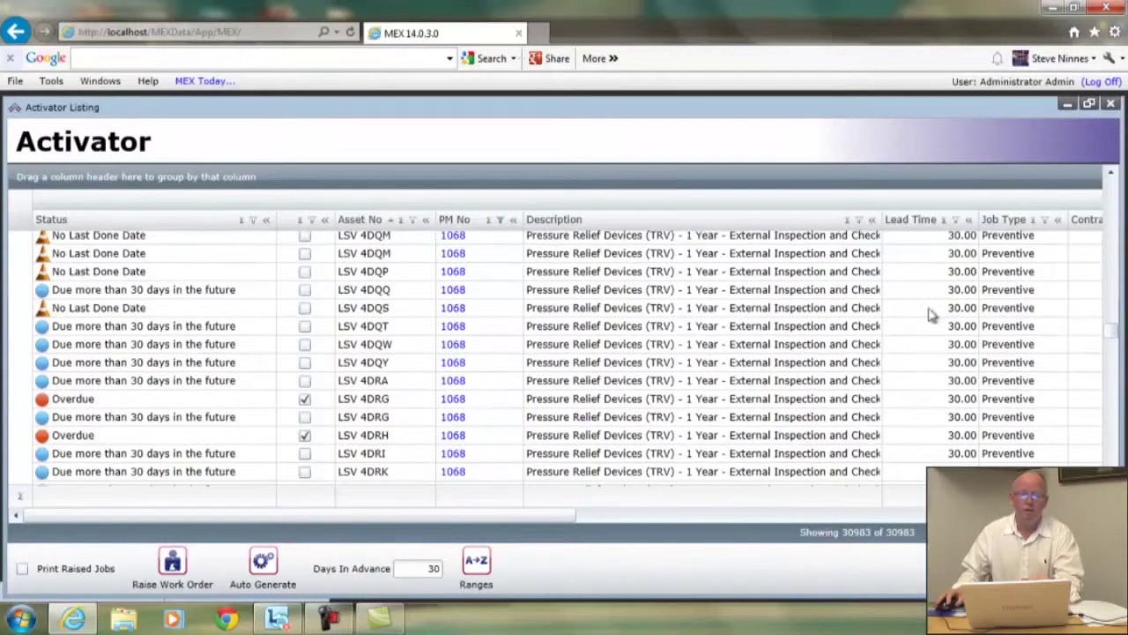
{"action": "left_click", "coordinate": [500, 221]}
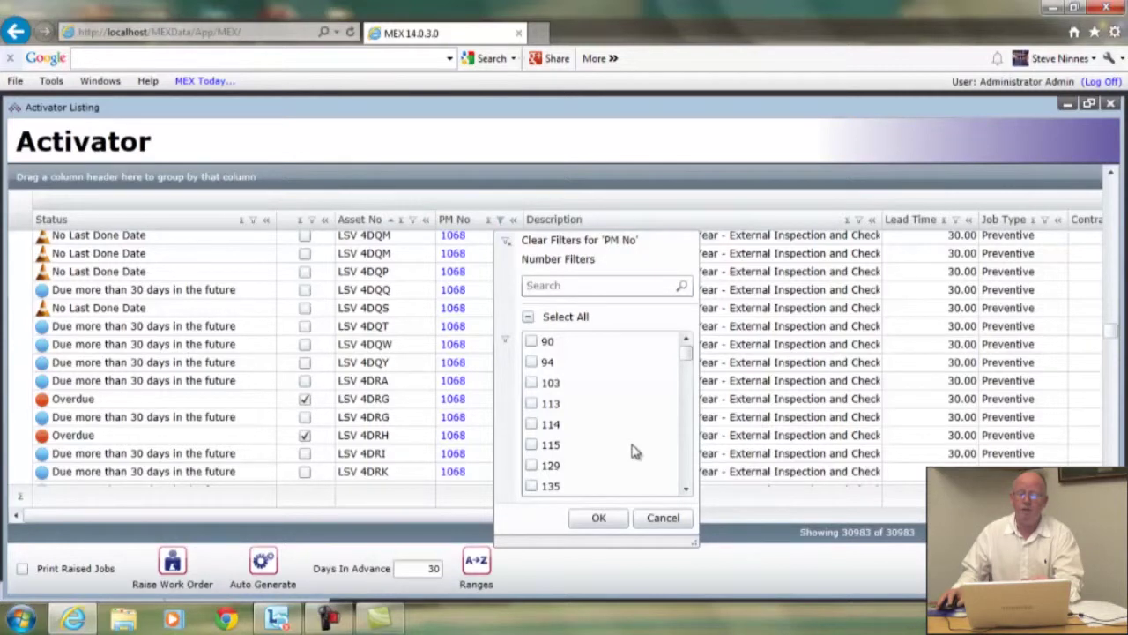
Clear the PM No filter so all 30983 activators show, then select the FLX2022 job.
{"action": "key", "text": "Return"}
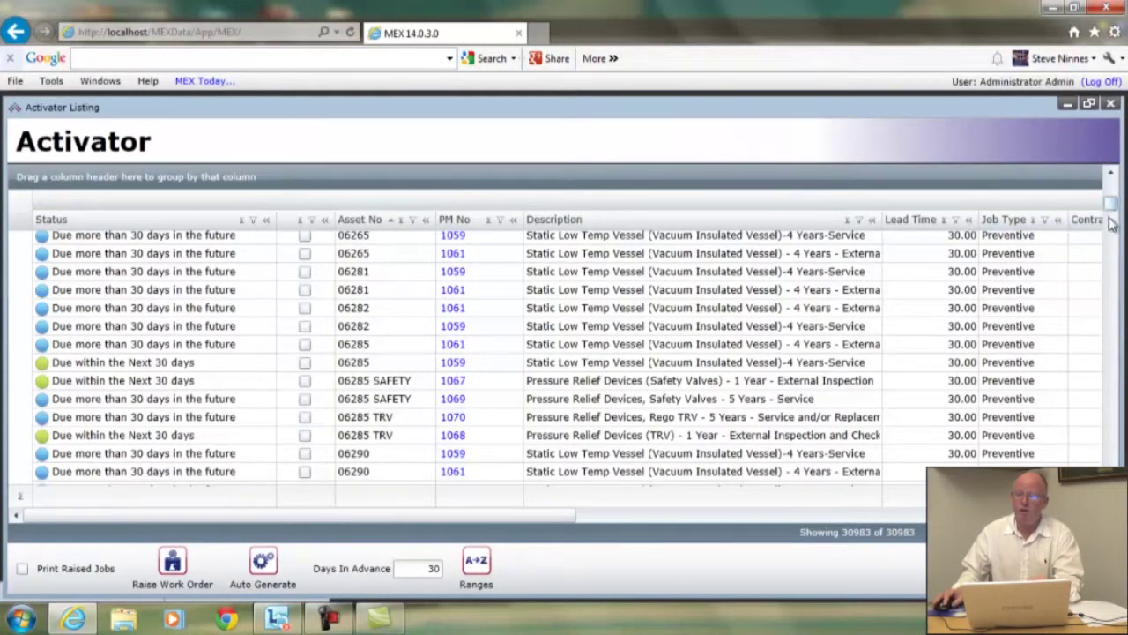
{"action": "left_click_drag", "start_coordinate": [1111, 222], "coordinate": [1116, 335]}
{"action": "left_click", "coordinate": [131, 315]}
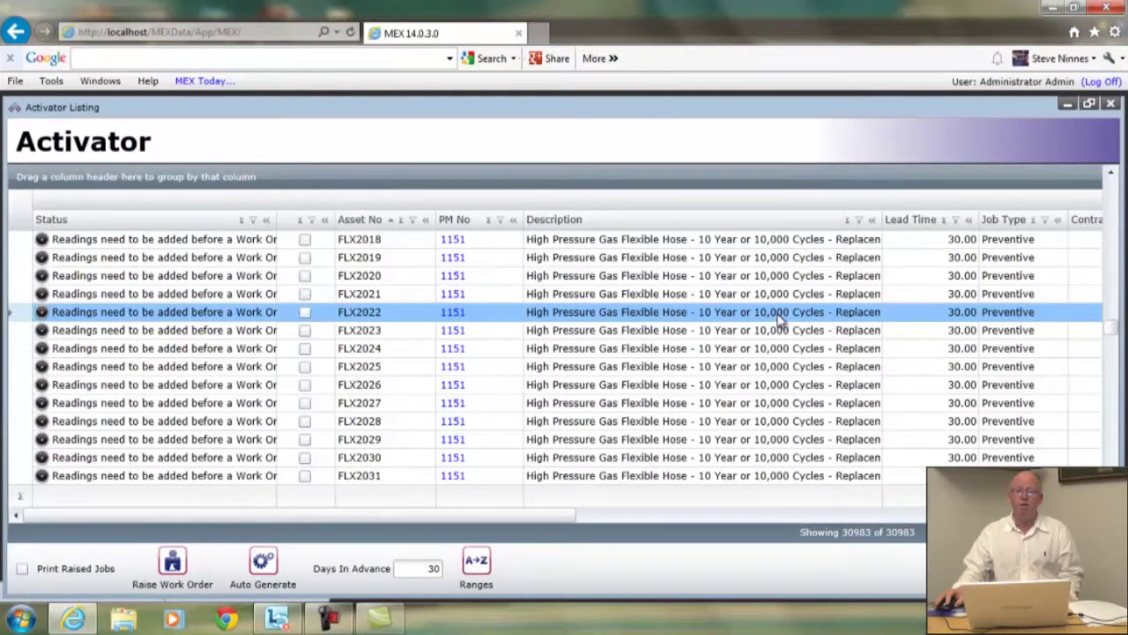
{"action": "left_click_drag", "start_coordinate": [1115, 331], "coordinate": [1113, 180]}
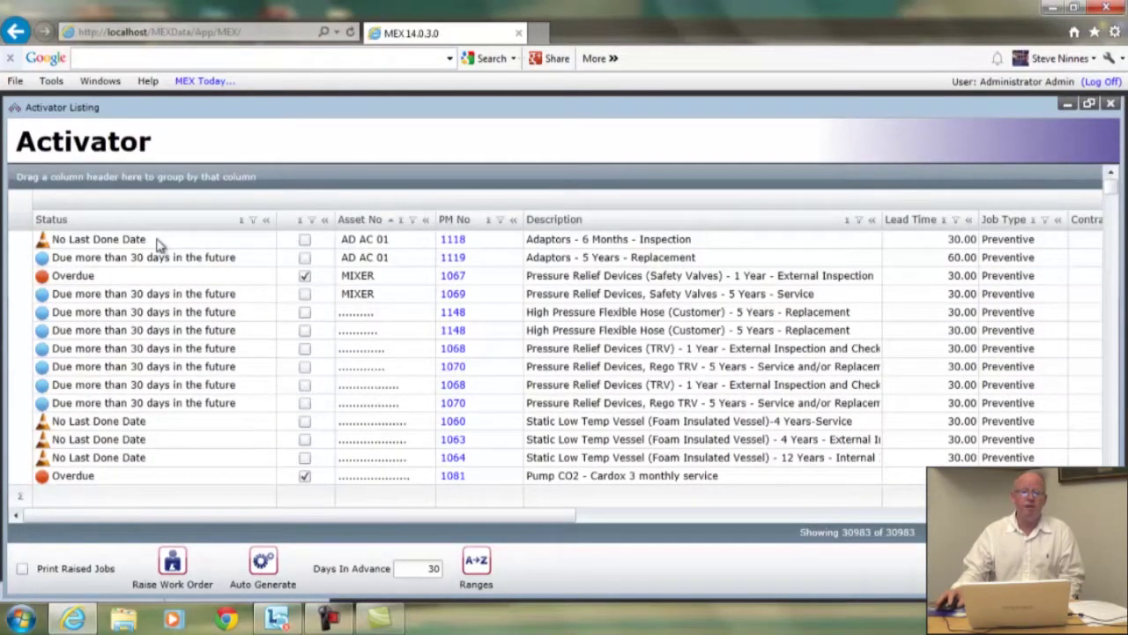
Select the first job, AD AC 01 on PM 1118, and scroll right to the Next Due columns.
{"action": "left_click", "coordinate": [358, 239]}
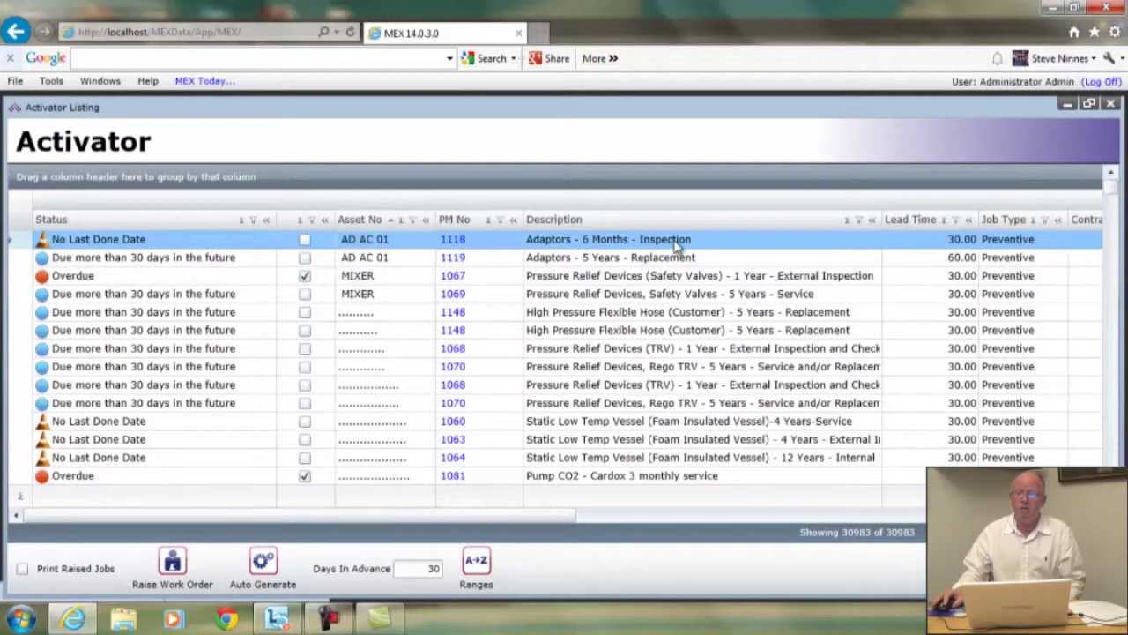
{"action": "left_click_drag", "start_coordinate": [516, 519], "coordinate": [849, 520]}
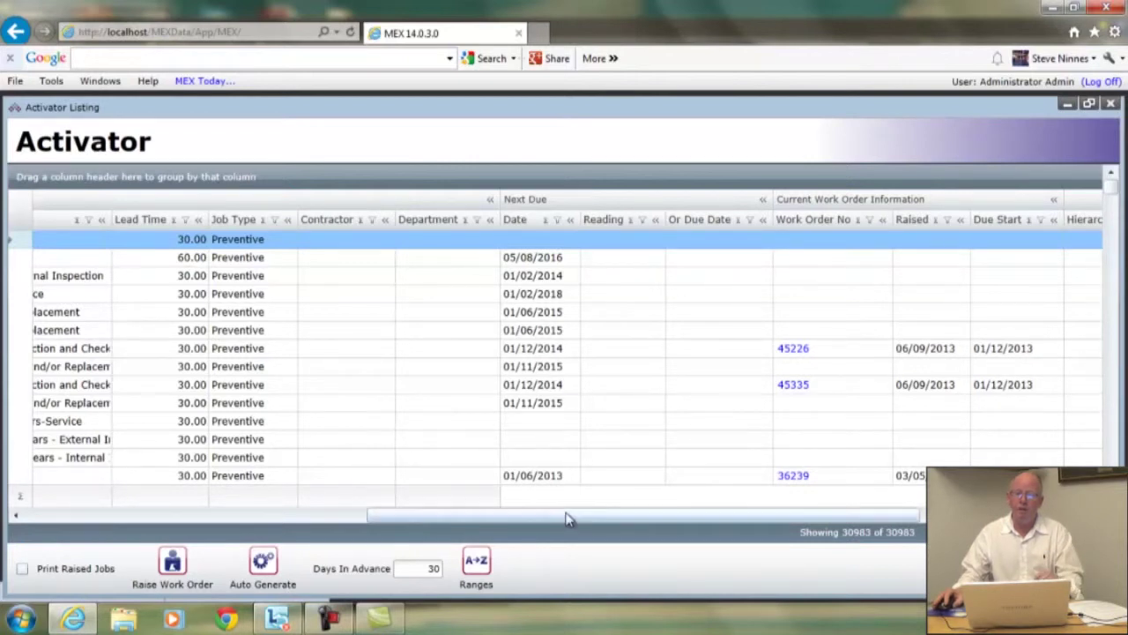
{"action": "left_click_drag", "start_coordinate": [574, 521], "coordinate": [685, 521]}
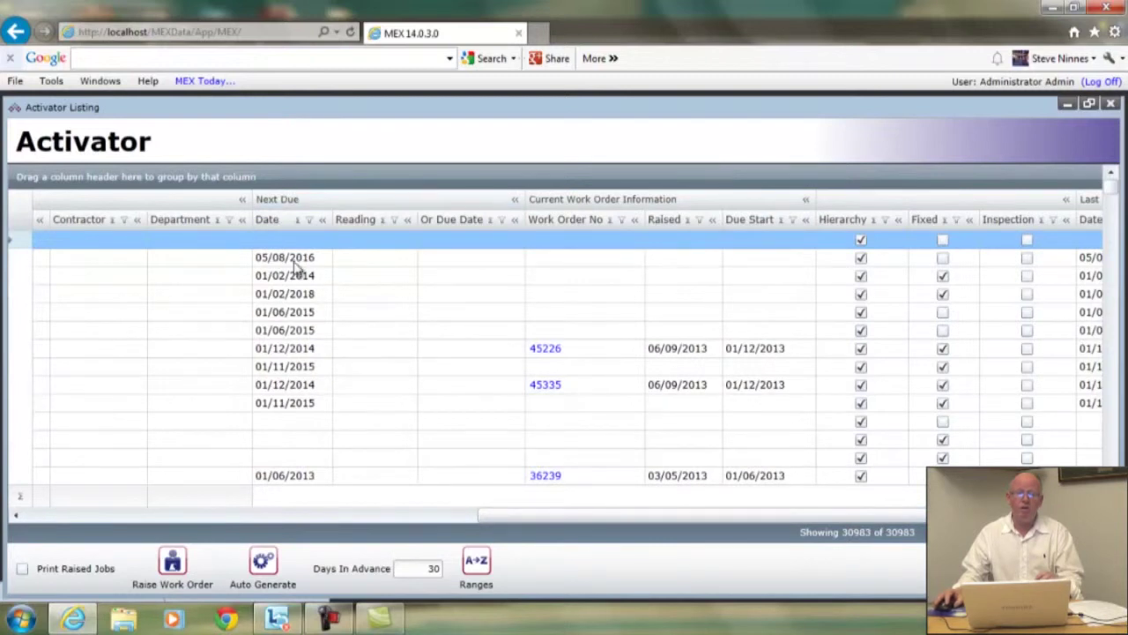
{"action": "left_click", "coordinate": [451, 264]}
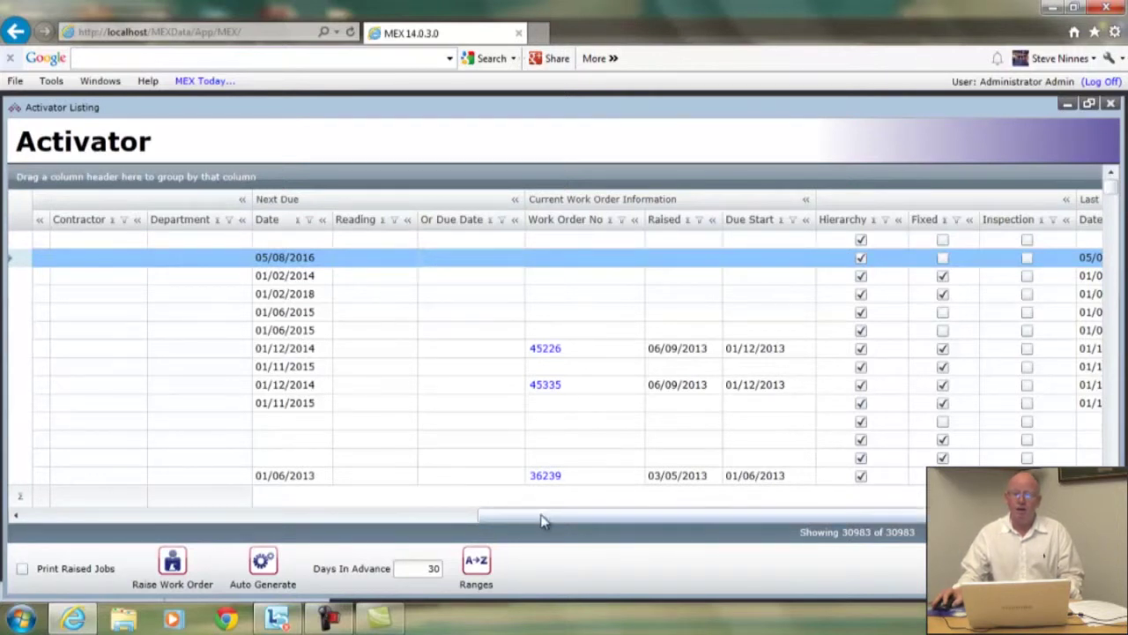
{"action": "left_click_drag", "start_coordinate": [541, 519], "coordinate": [639, 520]}
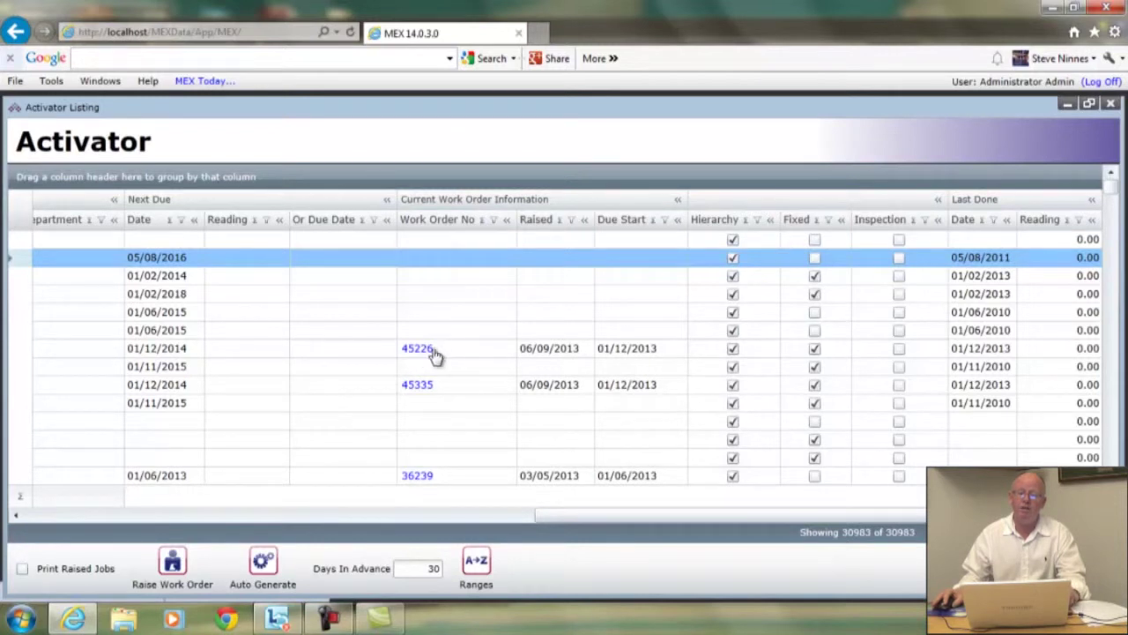
{"action": "left_click", "coordinate": [525, 355]}
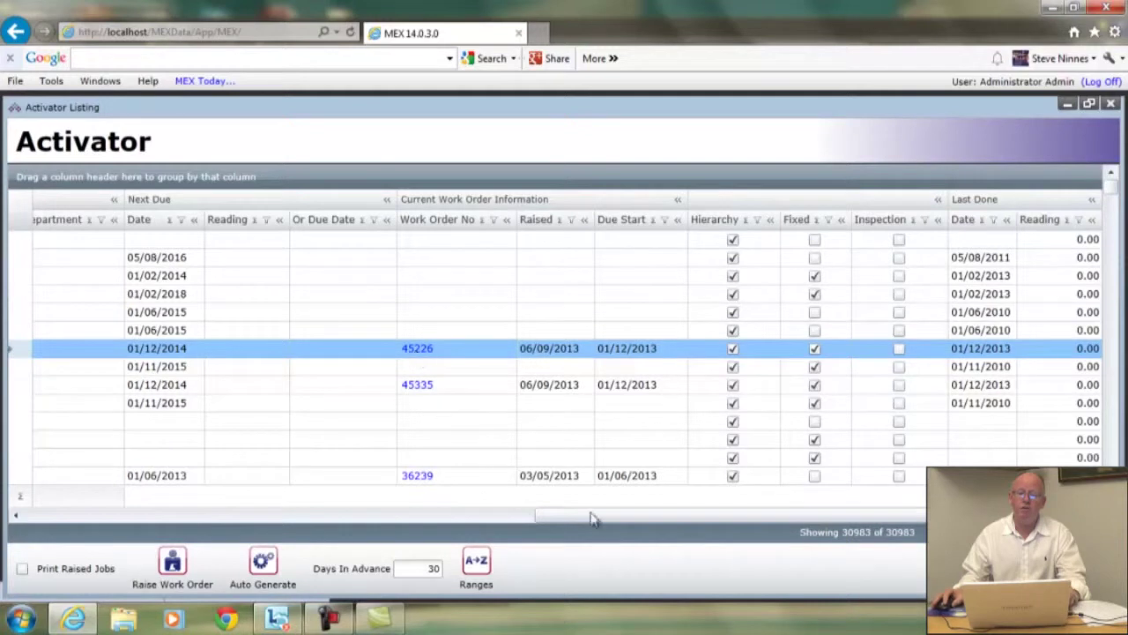
{"action": "left_click_drag", "start_coordinate": [602, 519], "coordinate": [84, 509]}
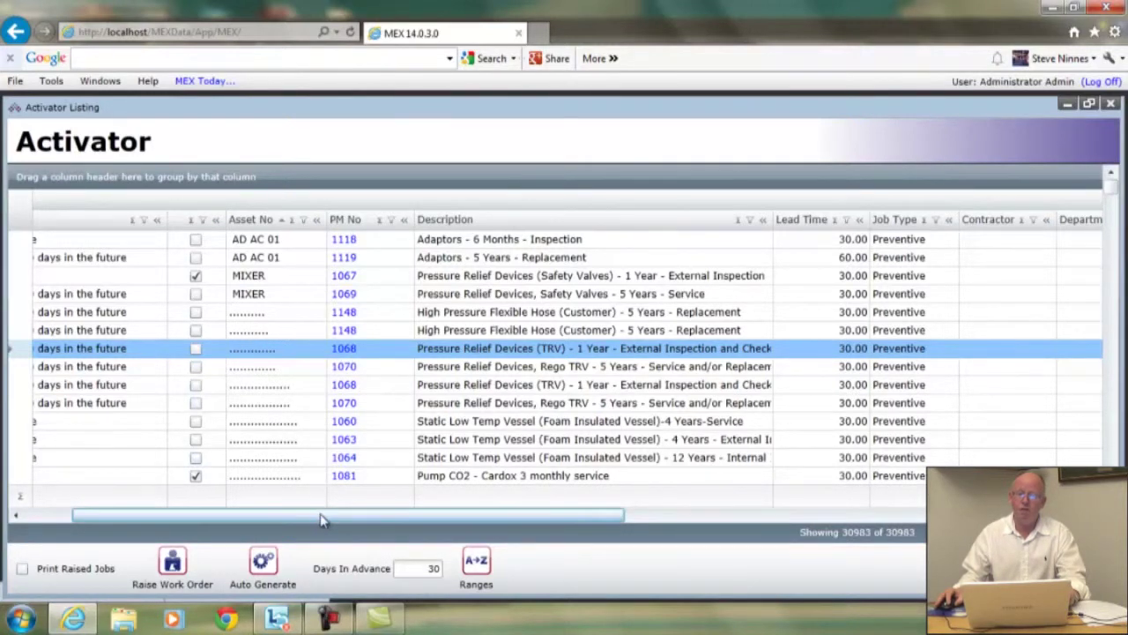
{"action": "left_click_drag", "start_coordinate": [320, 516], "coordinate": [819, 518]}
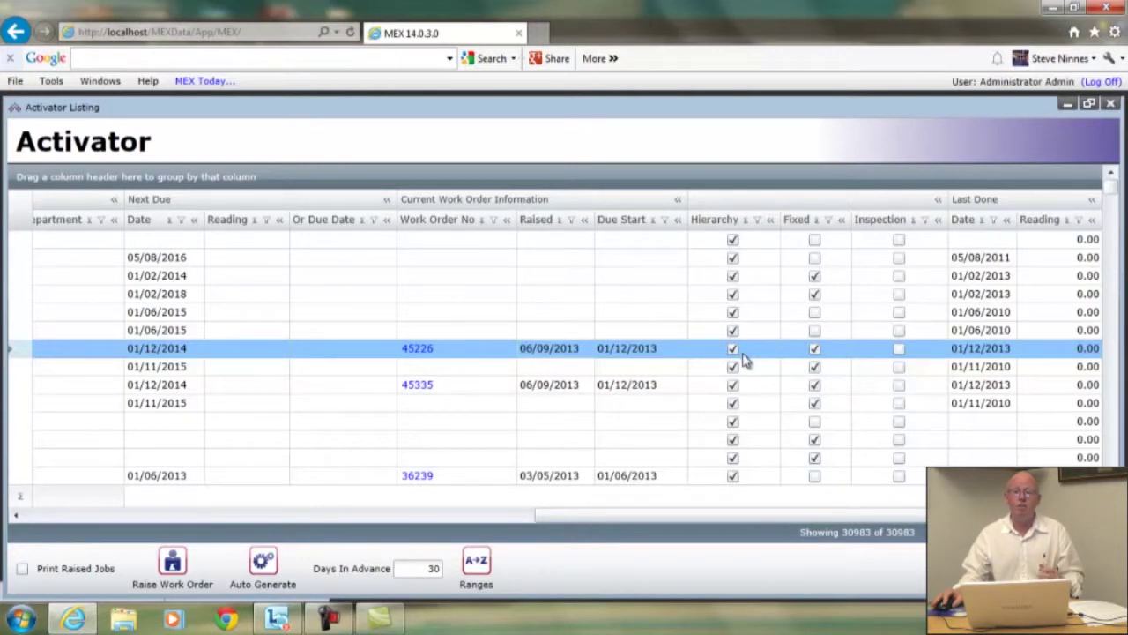
Tick the Fixed checkbox on the 45226 row, then scroll the grid back left.
{"action": "left_click", "coordinate": [815, 349]}
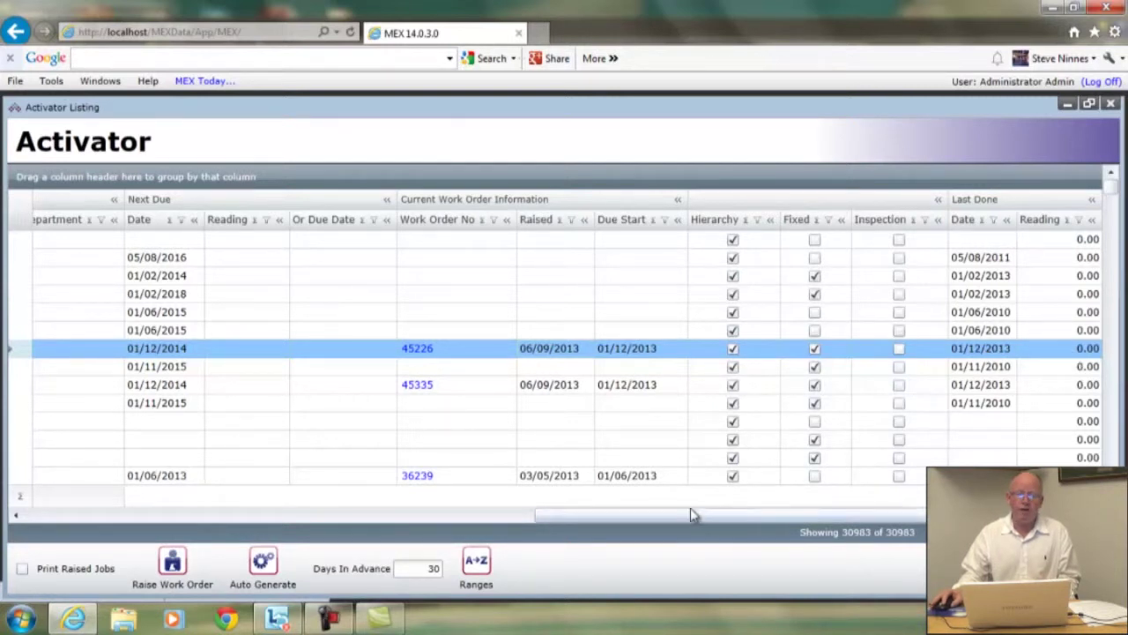
{"action": "left_click_drag", "start_coordinate": [692, 513], "coordinate": [74, 514]}
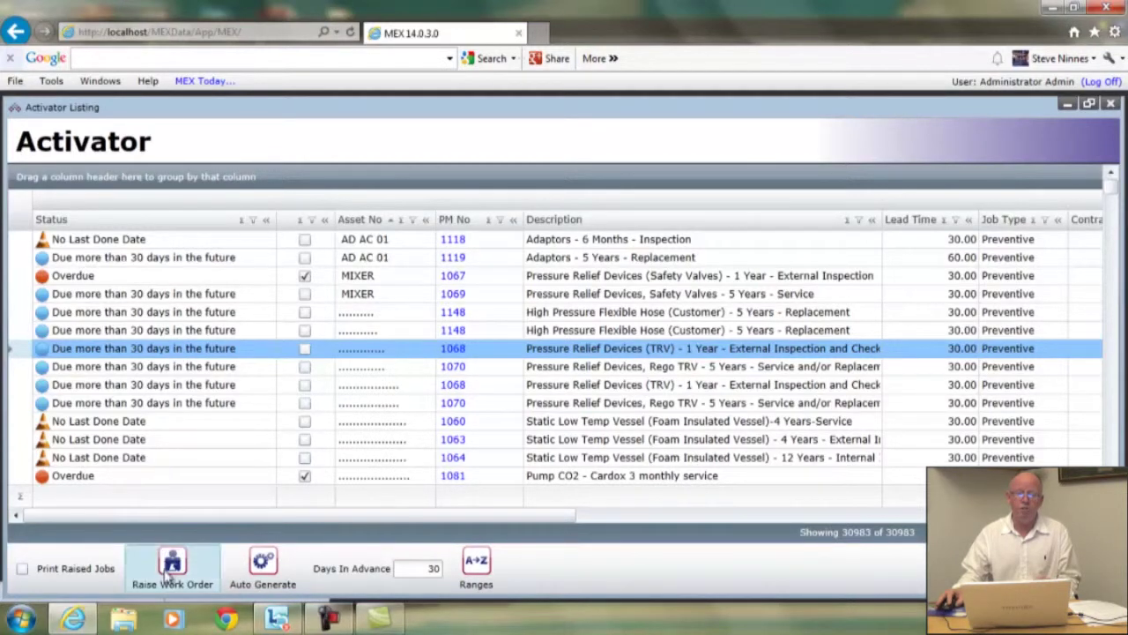
Select the PM 1070 job row in the listing.
{"action": "left_click", "coordinate": [137, 368]}
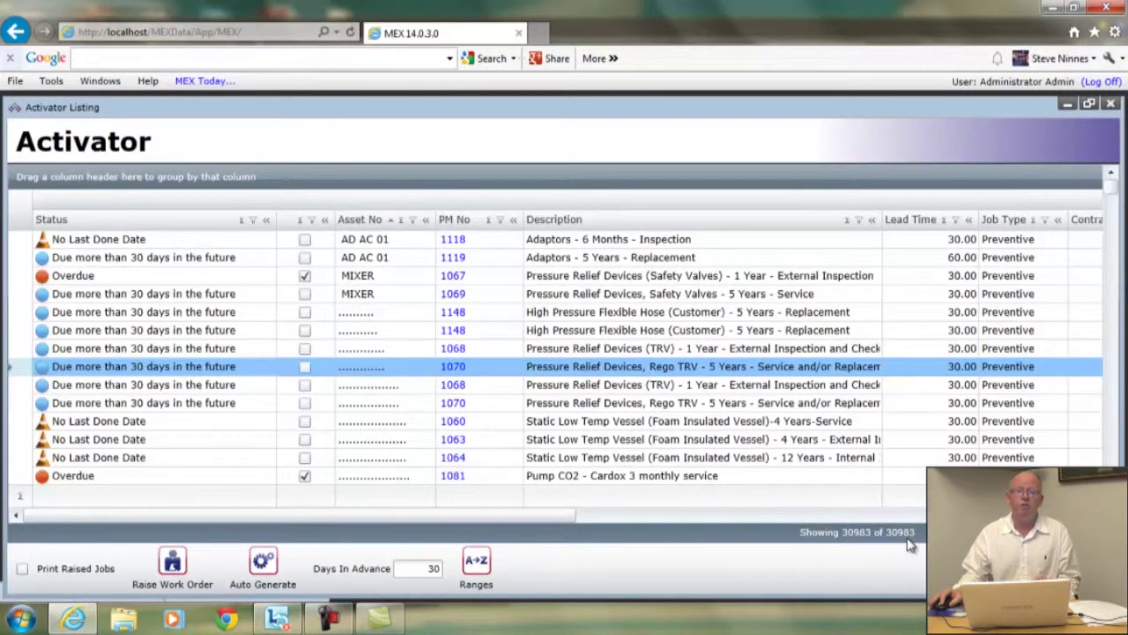
Change Days In Advance from 30 to 7, leaving Print Raised Jobs off.
{"action": "left_click", "coordinate": [23, 570]}
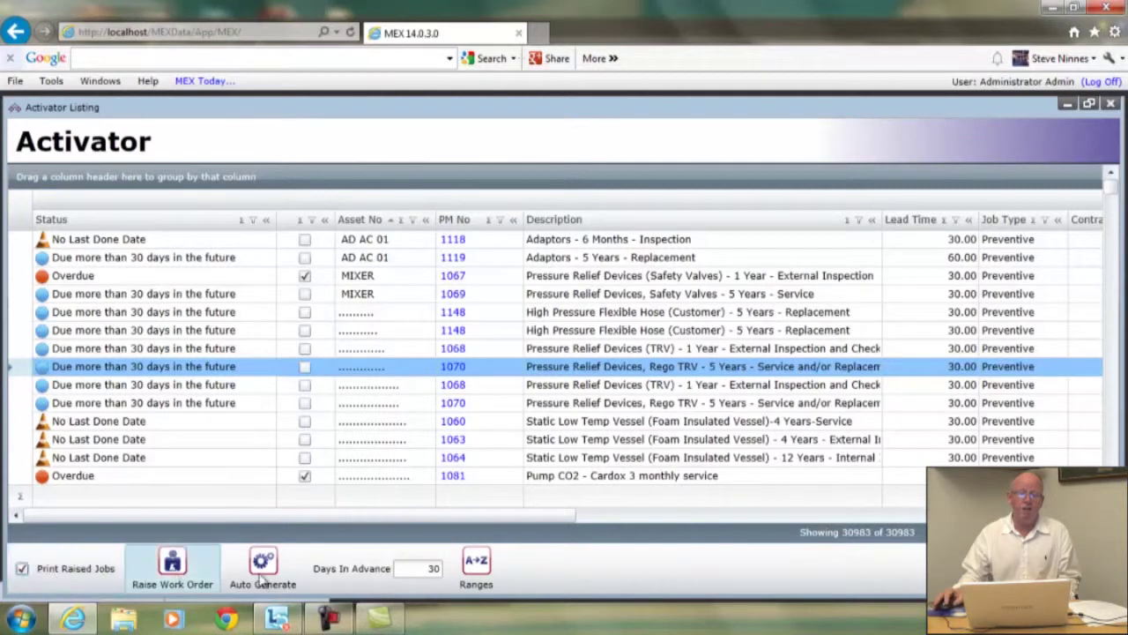
{"action": "left_click", "coordinate": [21, 574]}
{"action": "double_click", "coordinate": [432, 568]}
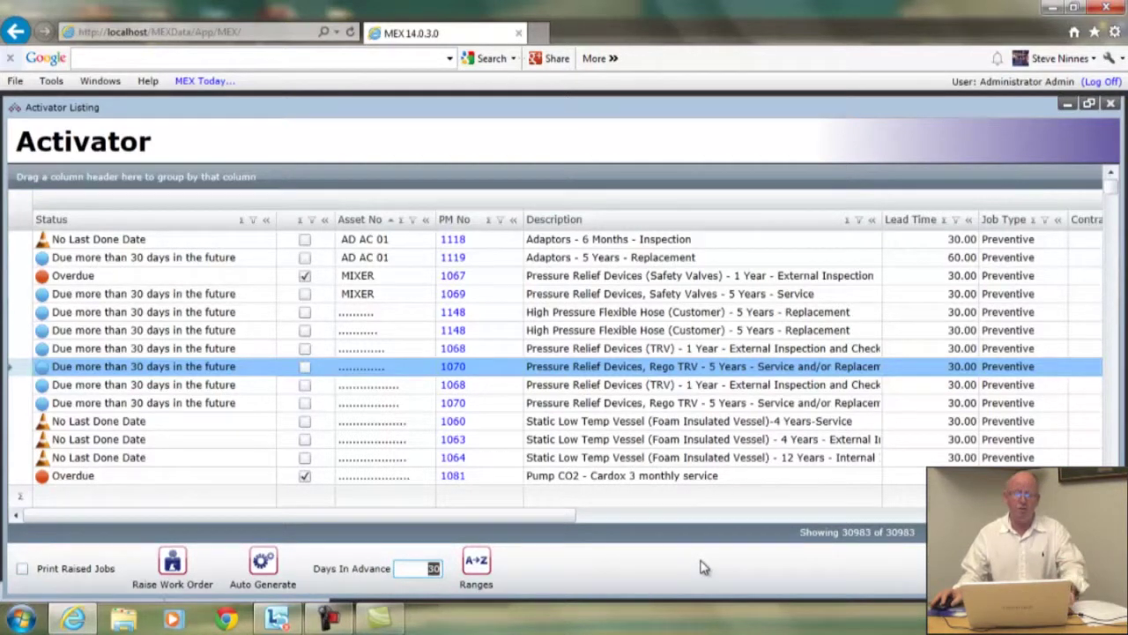
{"action": "type", "text": "7"}
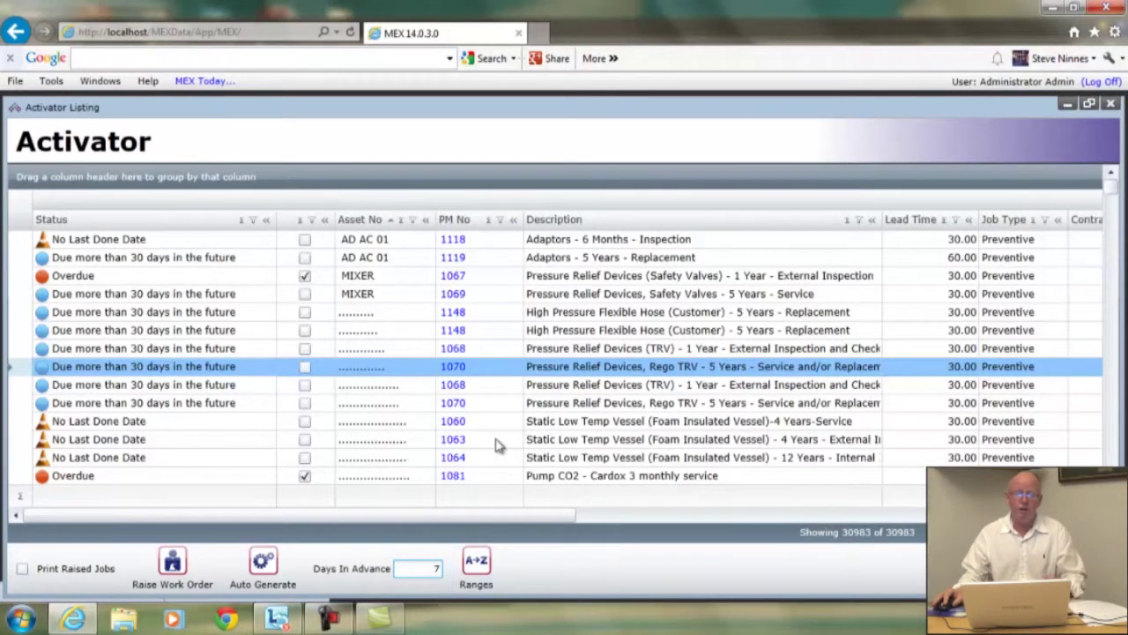
{"action": "left_click", "coordinate": [518, 423]}
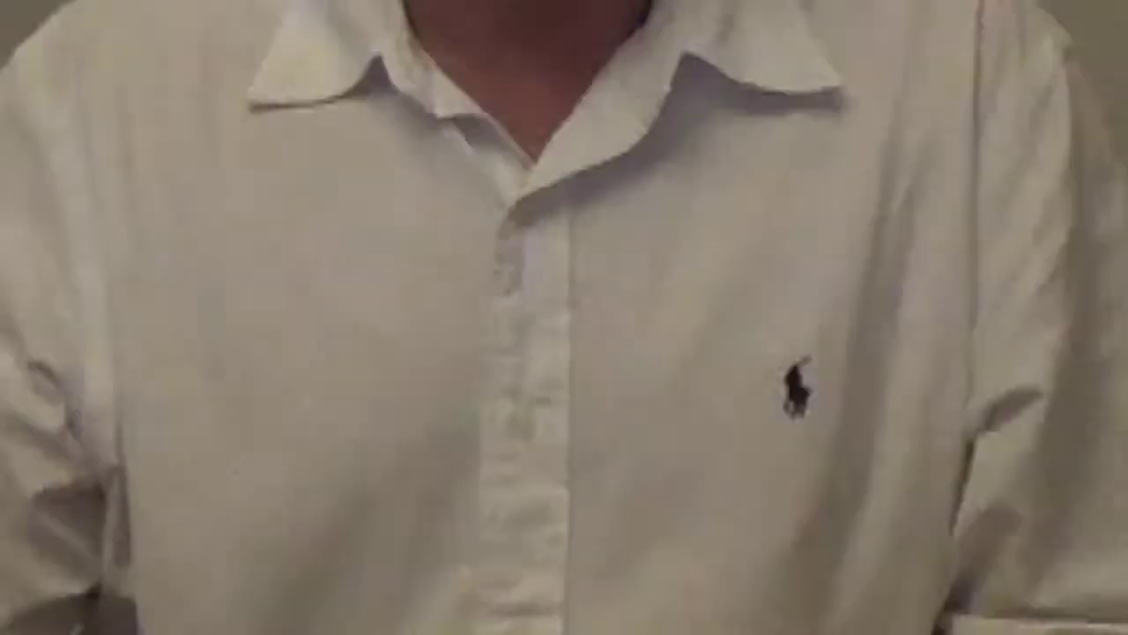